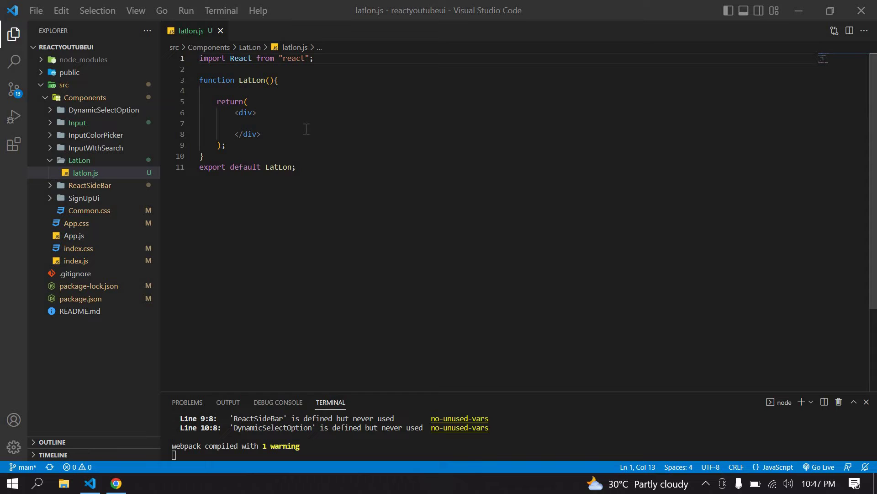
Add a useEffect(()=>{ }) call inside LatLon with useEffect auto-imported from react.
left_click(297, 82)
key("Return")
key("Return")
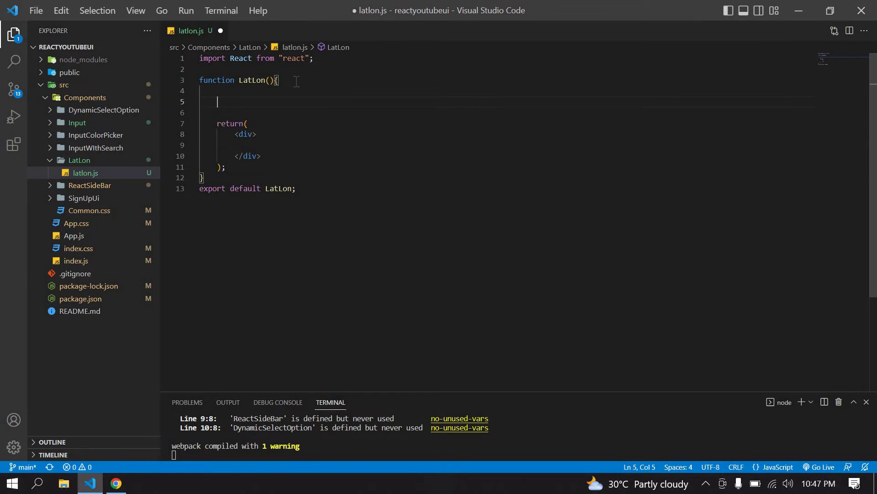
type("useEff")
key("Down")
key("Return")
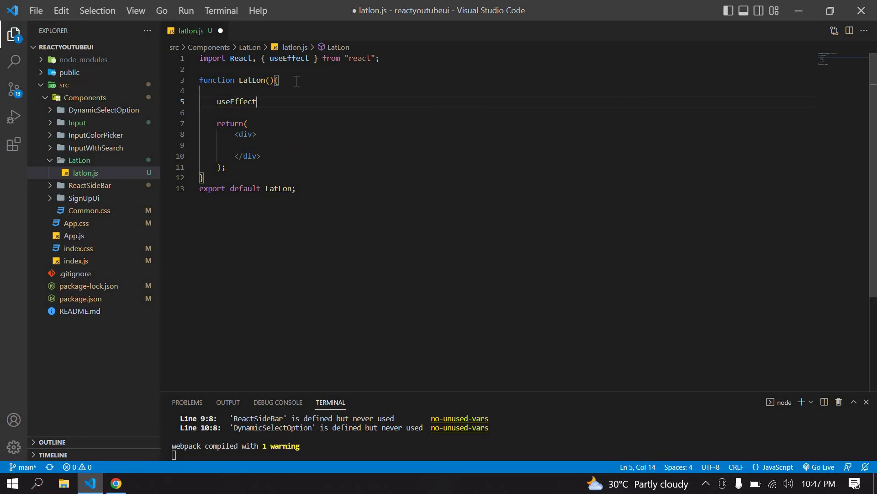
double_click(284, 58)
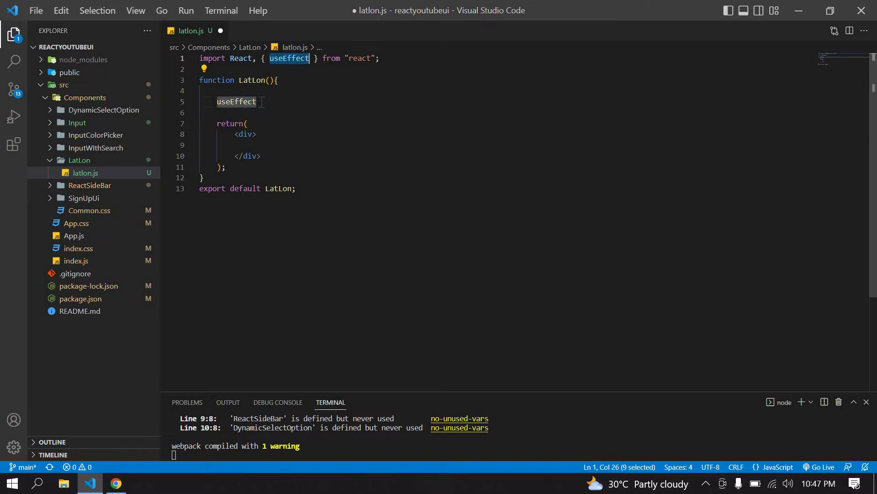
left_click(261, 102)
type("(()")
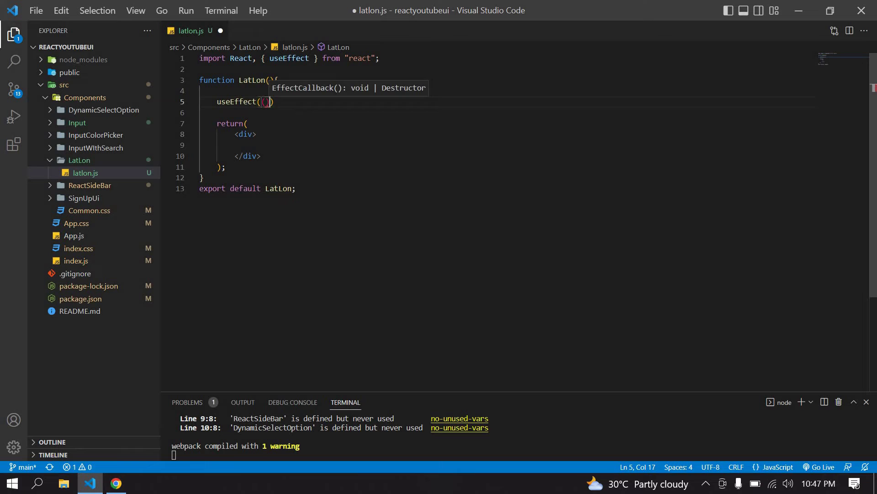
type("=>{")
key("Return")
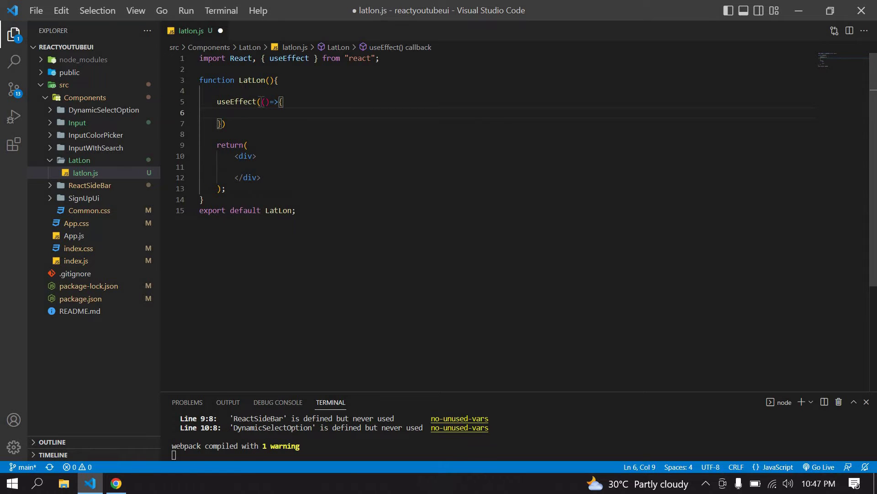
type("navigator")
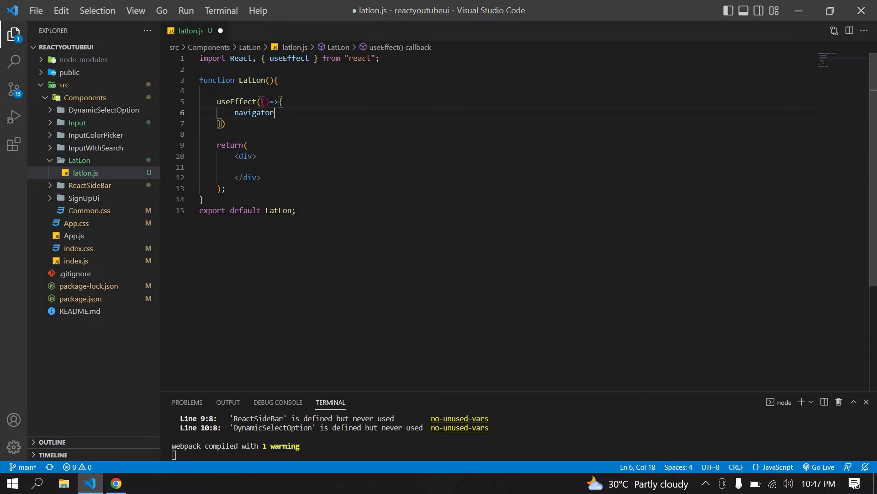
type(".g")
Inside the effect call navigator.geolocation.getCurrentPosition with an empty (postion)=>{ } callback.
key("Return")
type("ge")
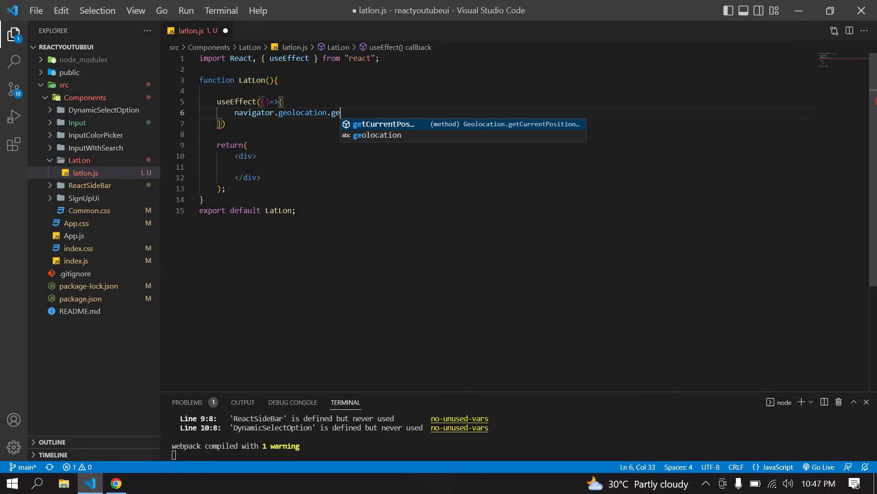
key("Return")
type("(")
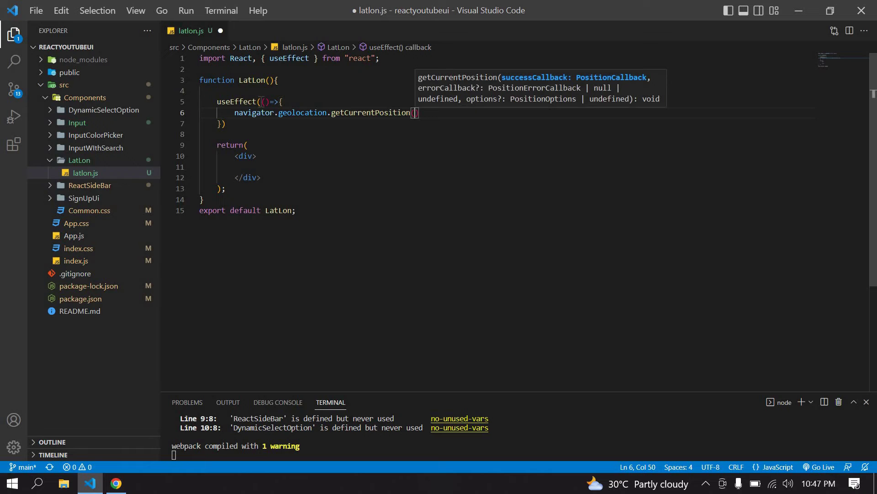
type("(p")
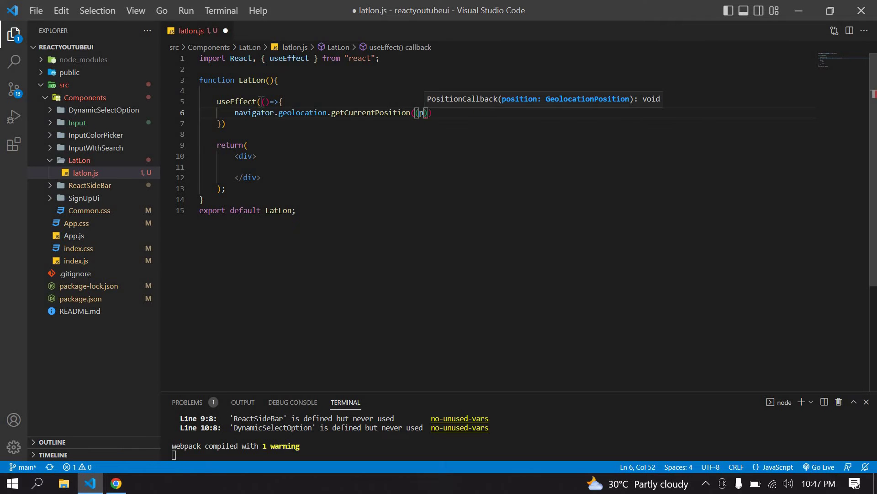
type("ositi")
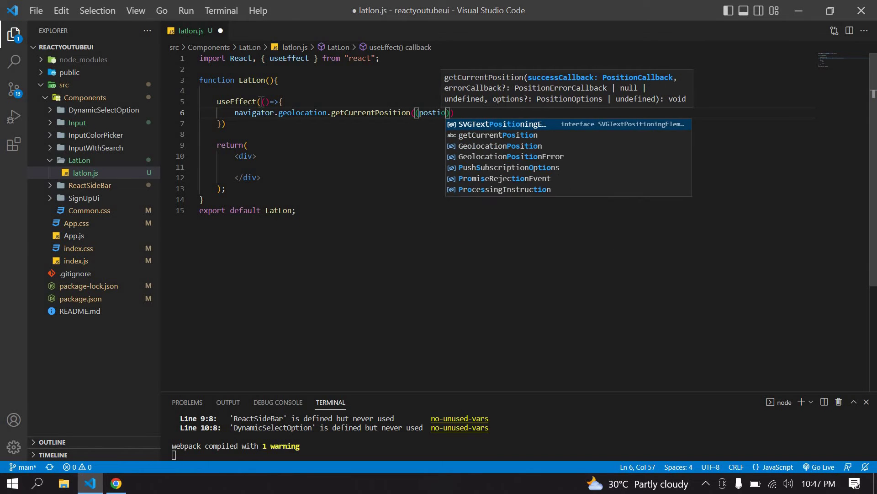
type("o")
key("BackSpace")
key("BackSpace")
key("BackSpace")
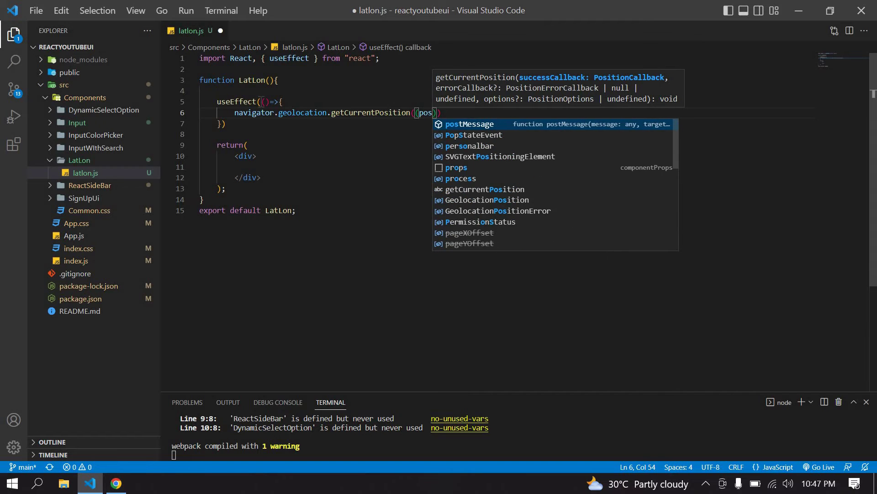
type("tion)=")
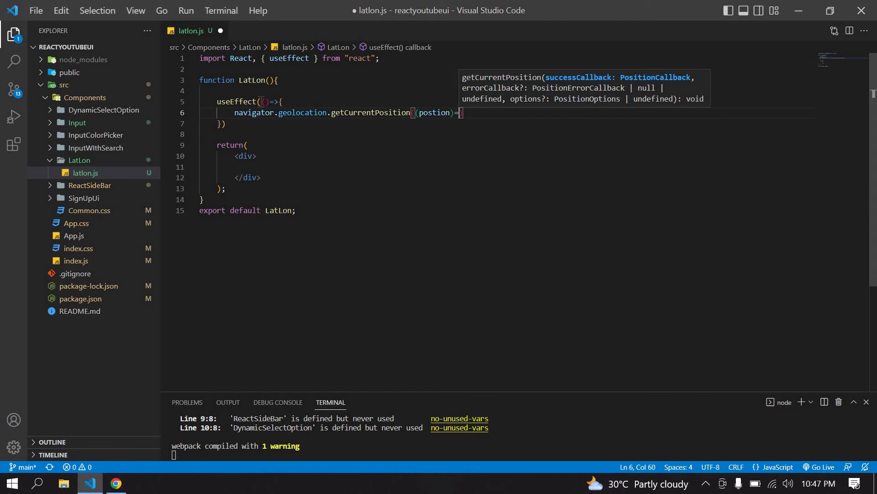
type(">{")
key("Return")
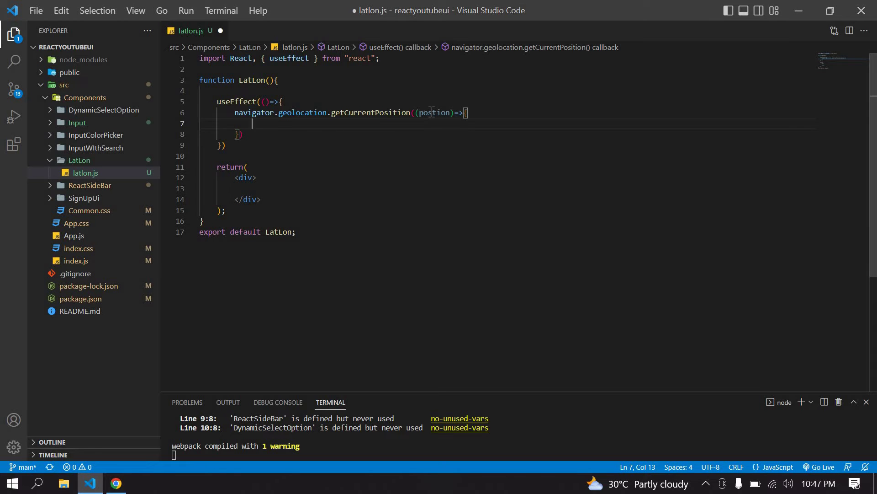
left_click(290, 83)
Declare the lat/setLat useState pair at the top of LatLon with useState auto-imported.
key("Return")
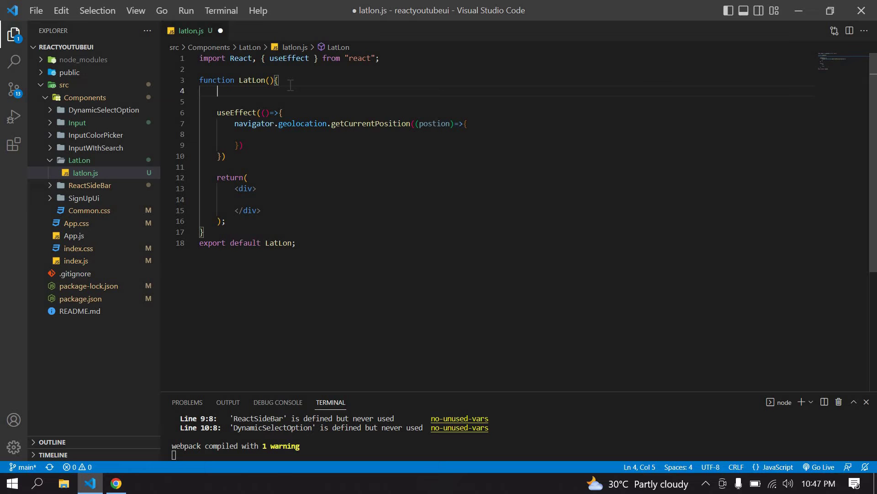
type("co")
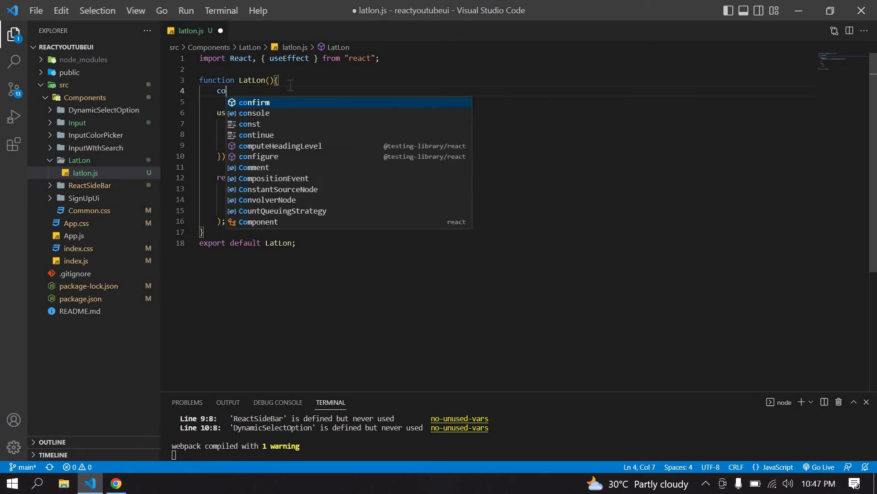
type("nst [")
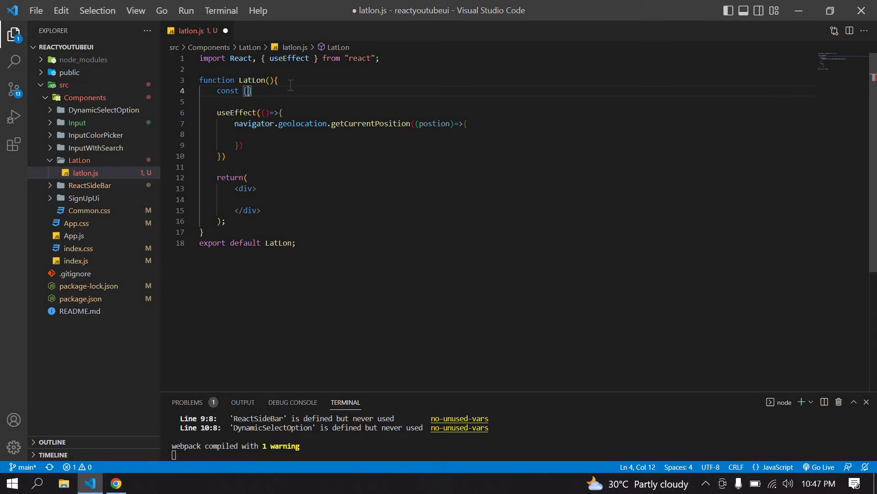
type("lat,setLa")
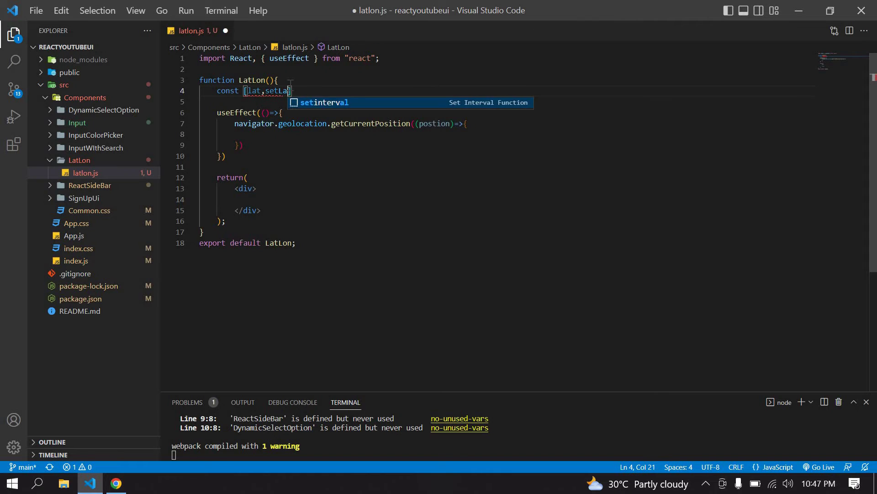
type("t]=")
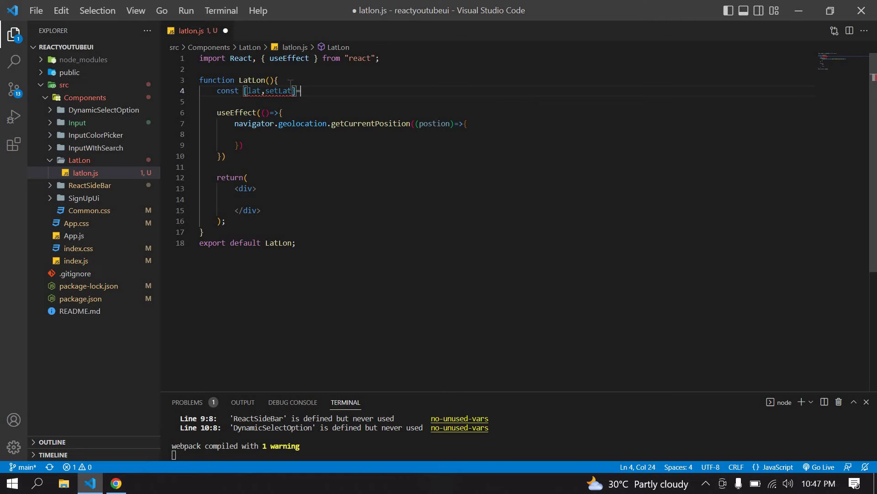
type("use")
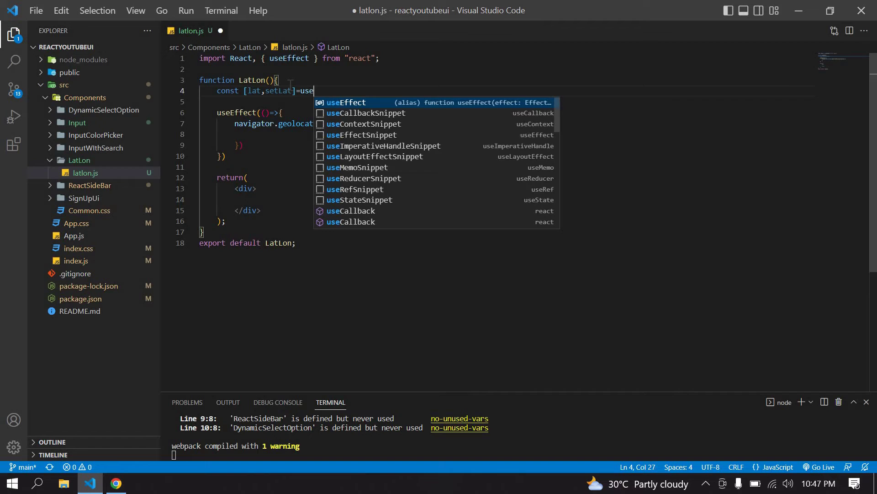
type("S")
key("Down")
key("Return")
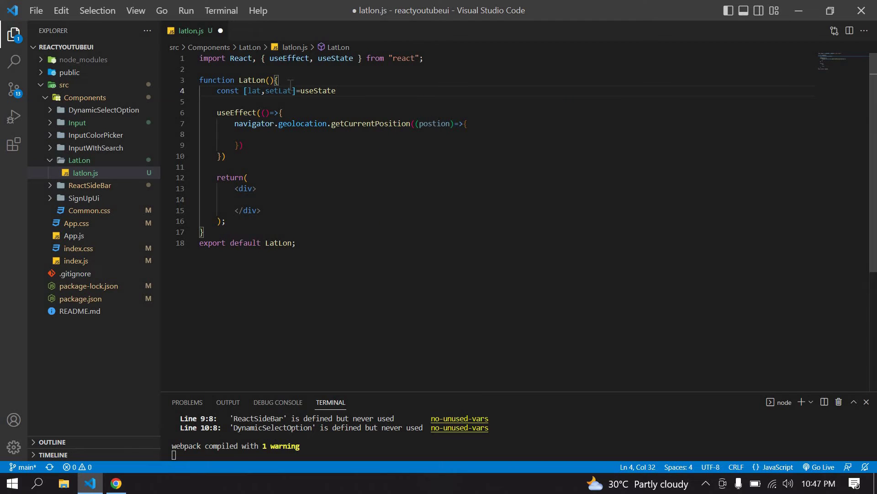
type("(")
left_click(290, 84)
left_click(313, 91)
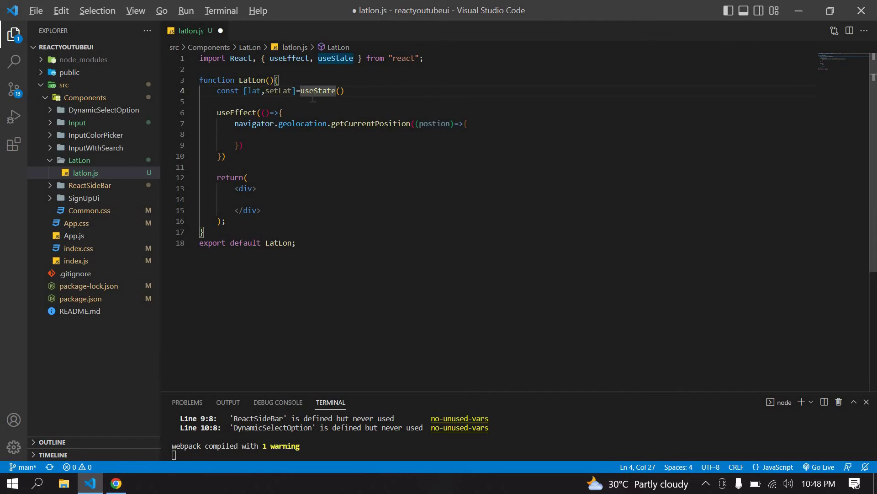
Duplicate the state line and rename it to a lon/setLon useState pair.
key("shift+alt+Down")
double_click(253, 101)
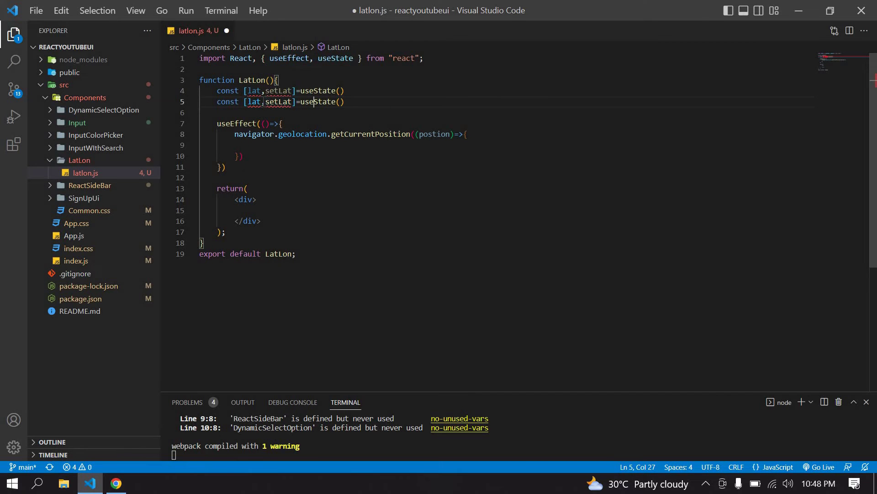
type("lon")
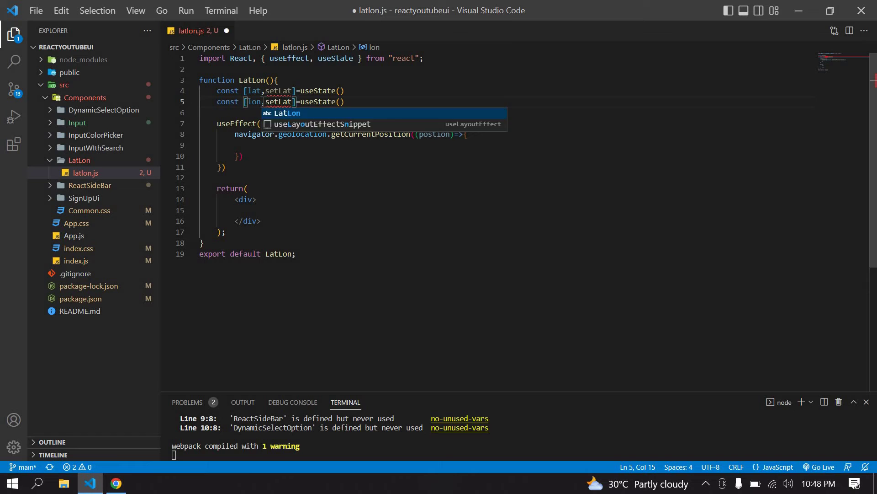
left_click(278, 101)
key("Delete")
key("BackSpace")
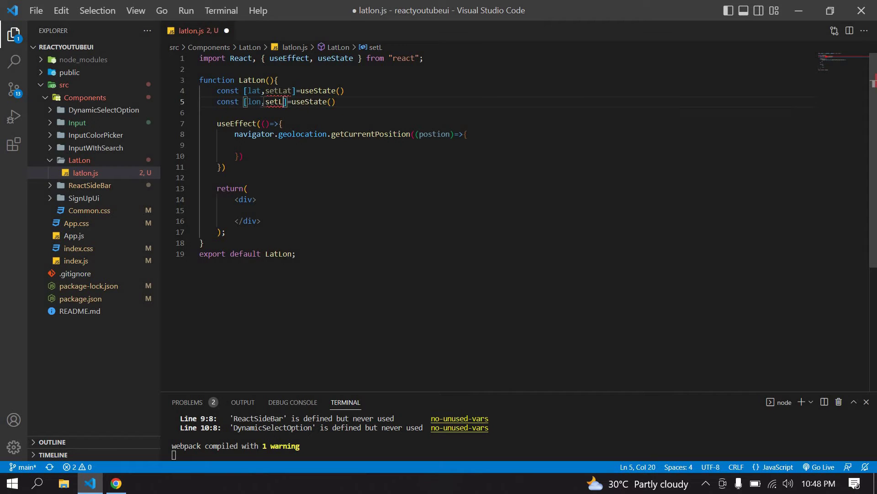
type("on")
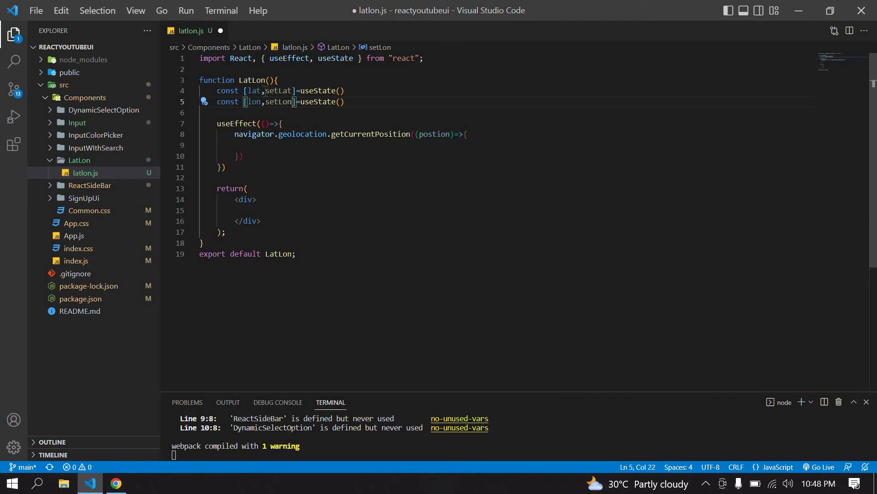
double_click(251, 90)
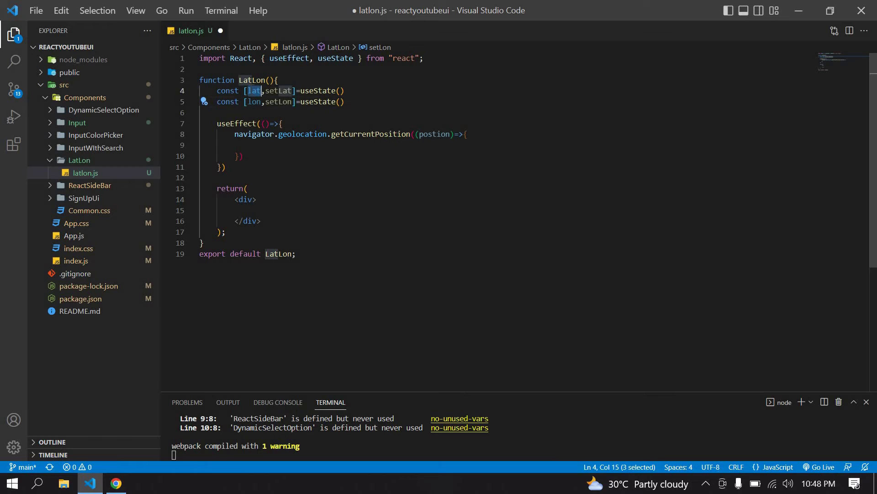
double_click(270, 92)
key("ctrl+c")
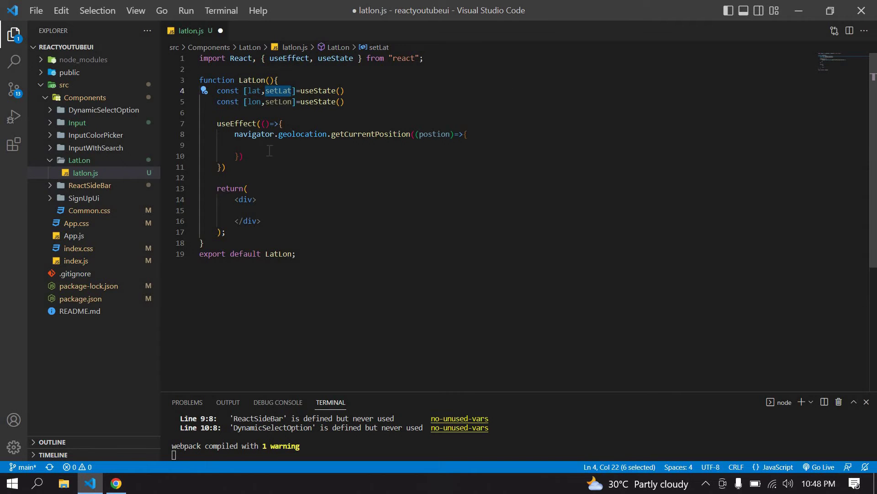
left_click(270, 150)
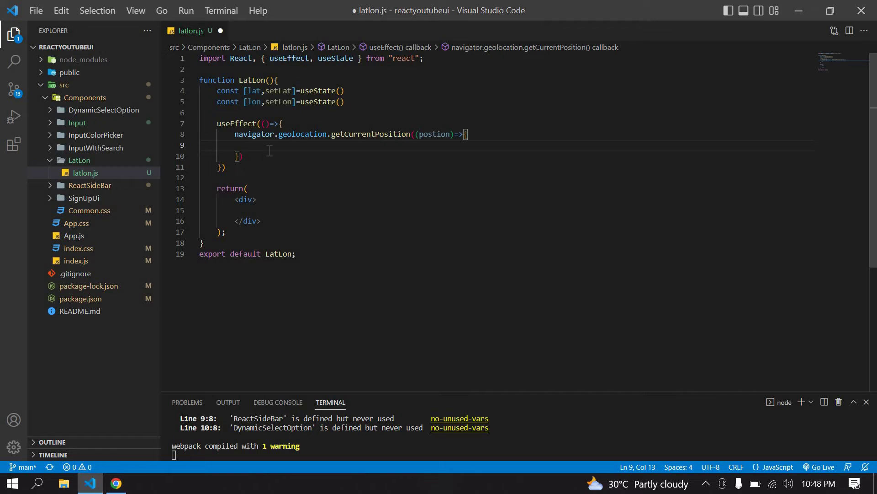
Call setLat(postion.coords.latitude) in the callback and duplicate the line.
key("ctrl+v")
type("(")
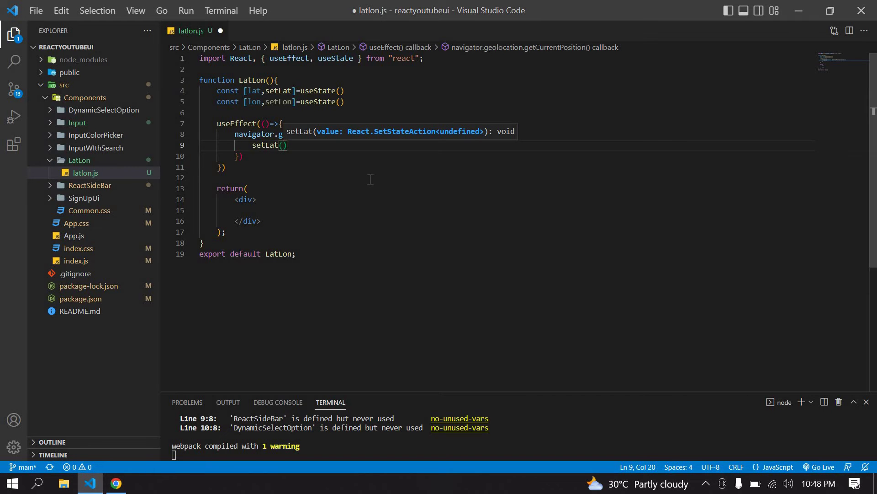
type("postion")
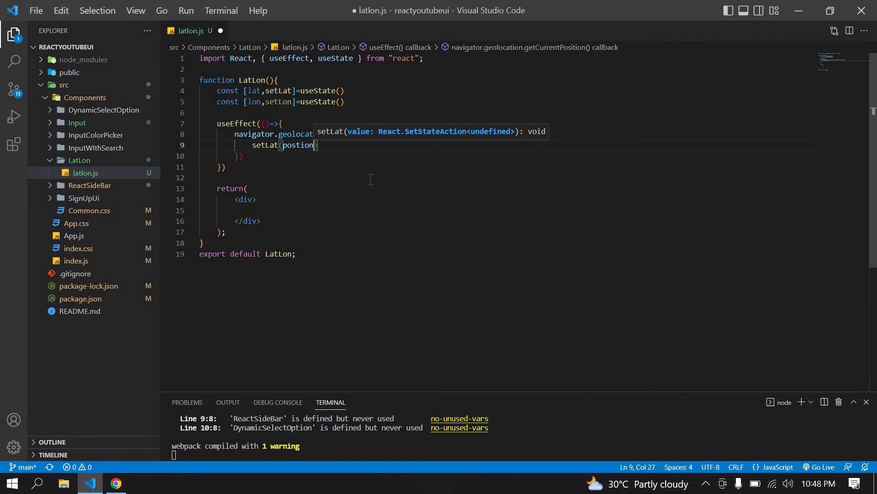
type(".")
key("Return")
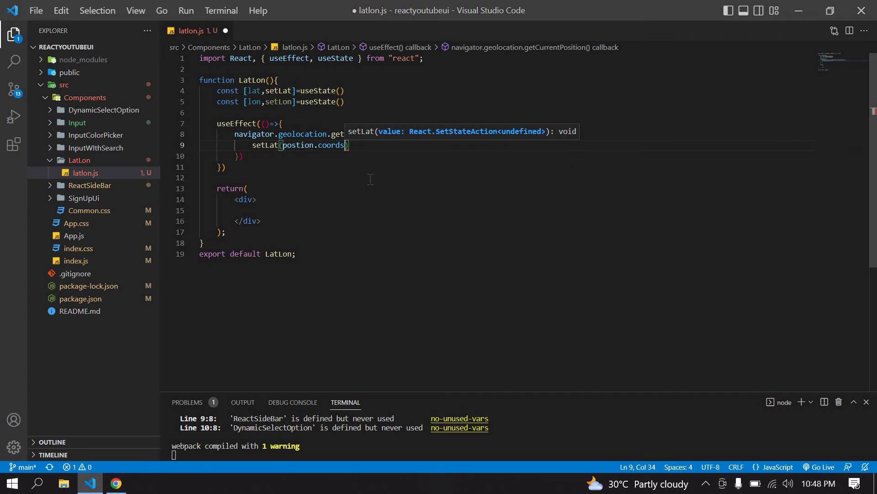
type(".la")
key("Return")
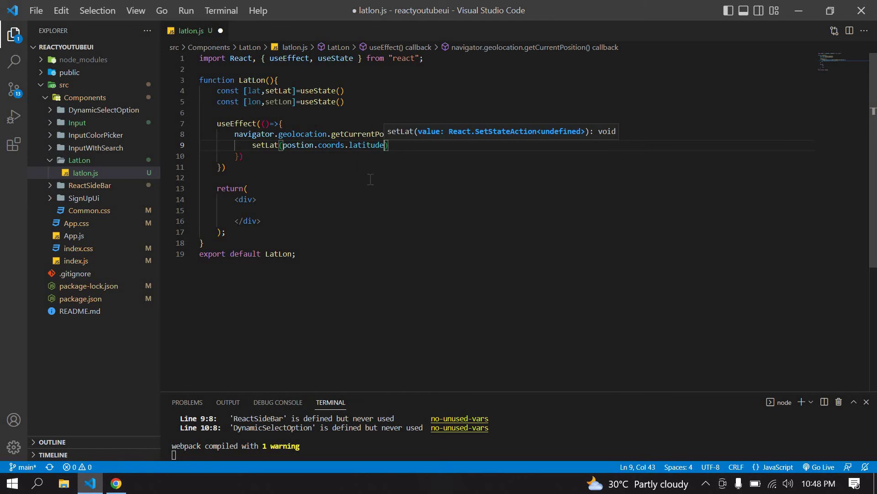
key("shift+alt+Down")
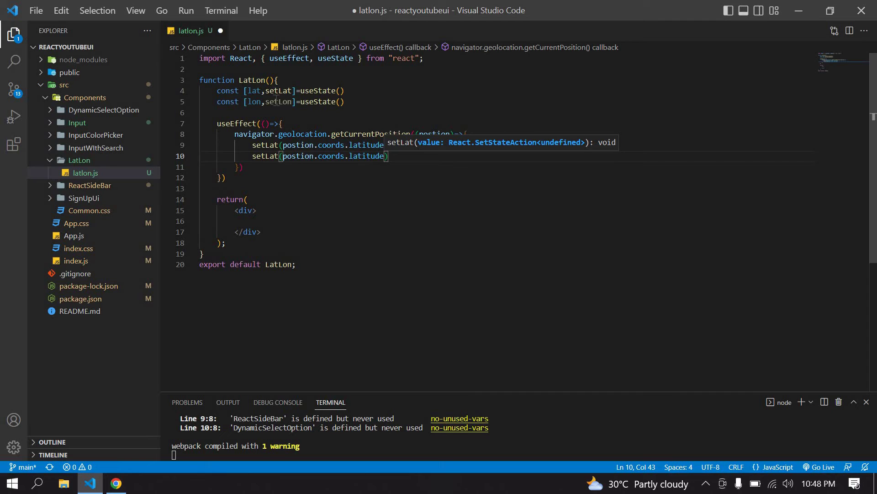
Change the duplicated line to setLon(postion.coords.longitude).
double_click(276, 102)
key("ctrl+c")
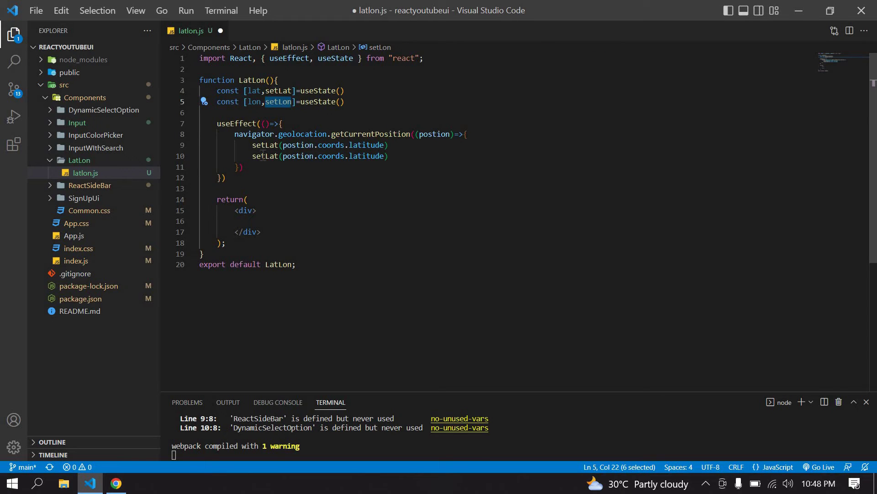
double_click(264, 155)
key("ctrl+v")
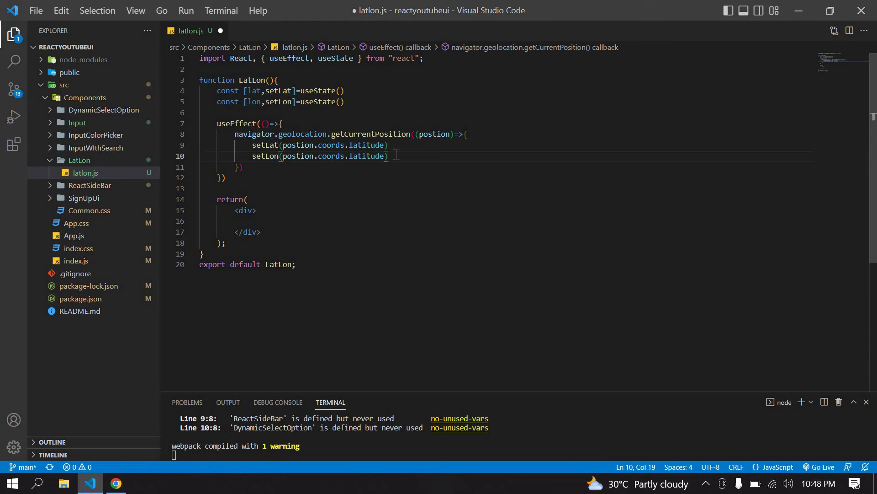
left_click(414, 156)
double_click(363, 155)
type("lo")
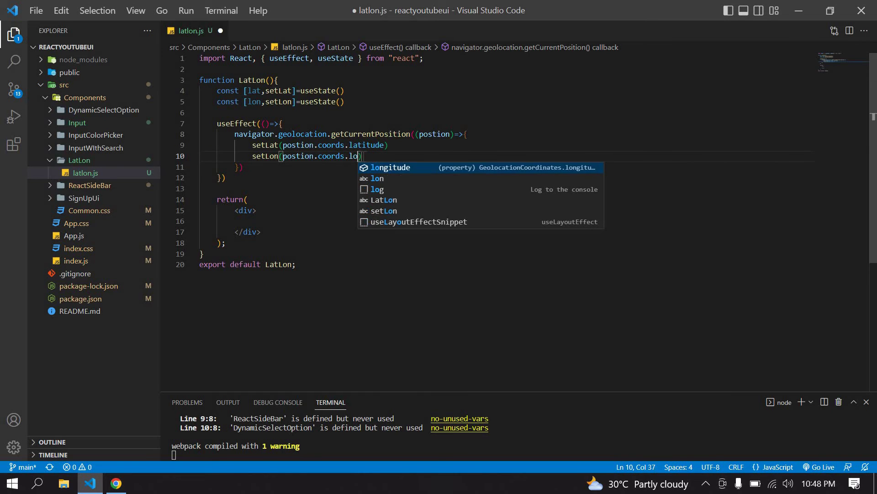
key("Return")
left_click(398, 156)
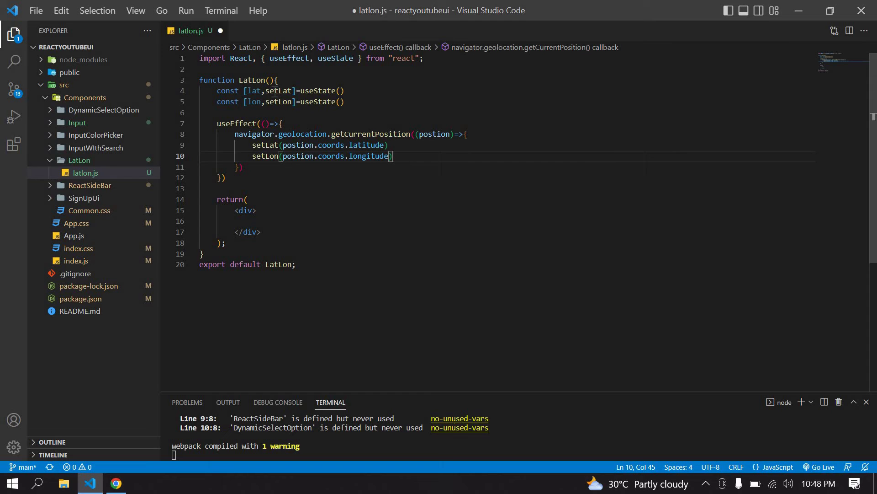
double_click(253, 91)
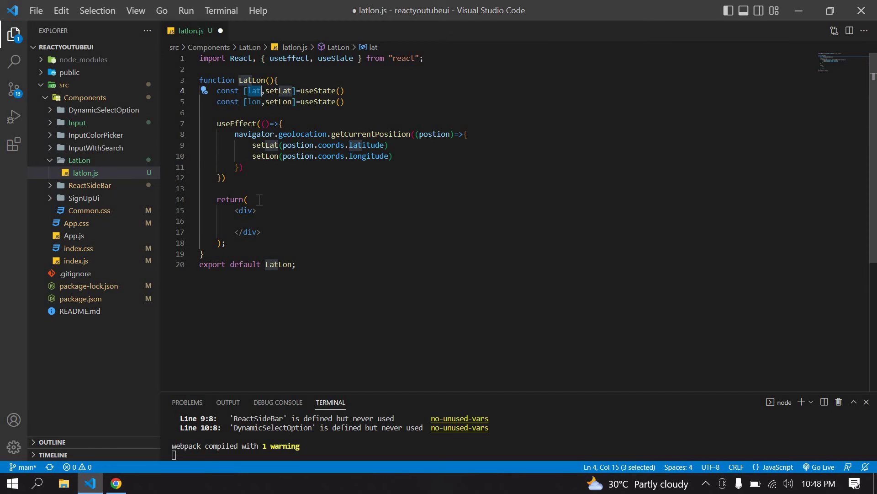
Render <h1>{lat} location {lon}</h1> inside the div, save, and switch to the browser.
left_click(259, 221)
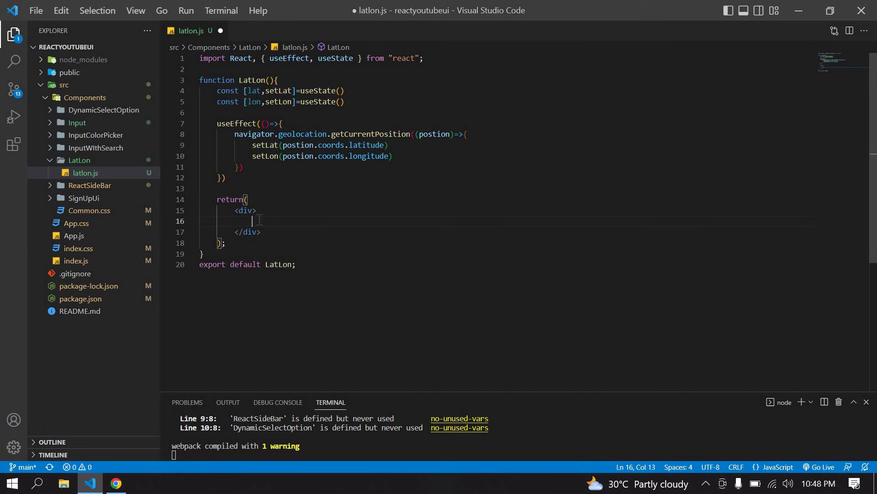
type("<h")
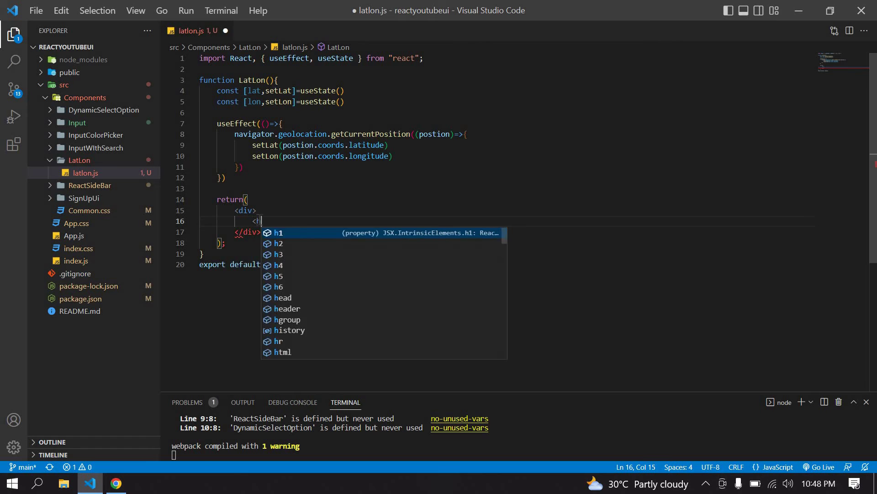
type("1>{")
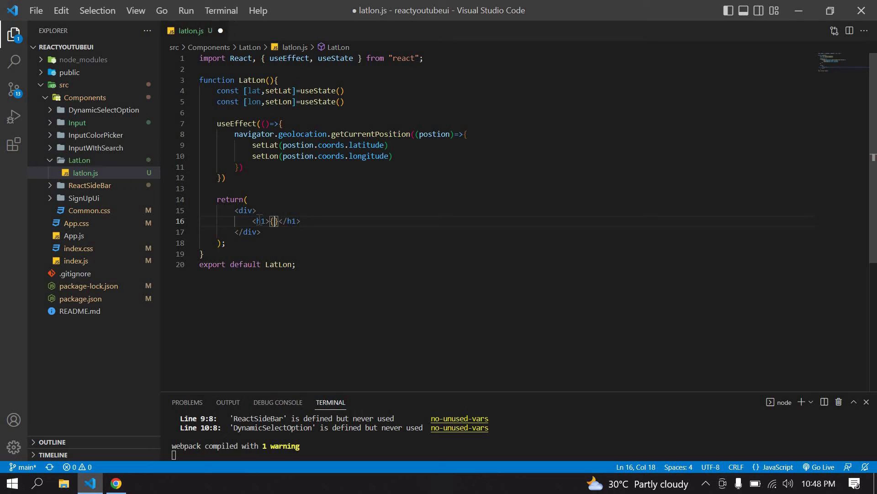
type("lat")
type(" locat")
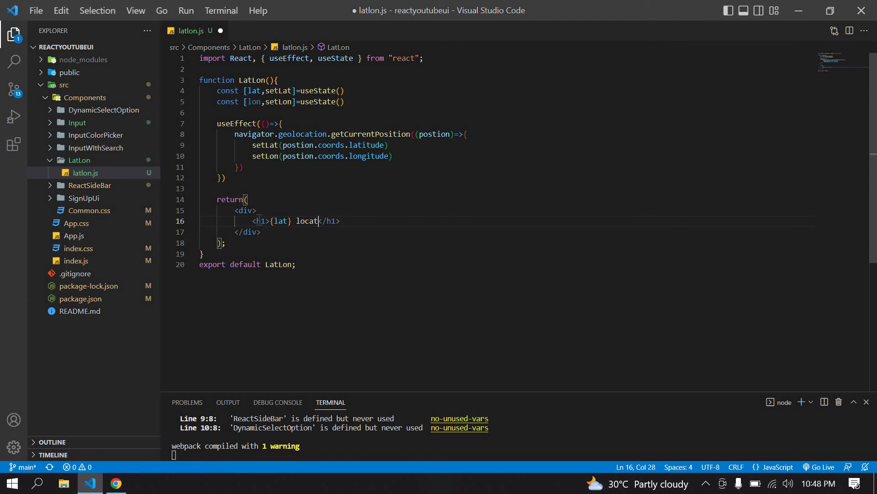
type("ion ")
type("{}")
type("lon")
key("ctrl+s")
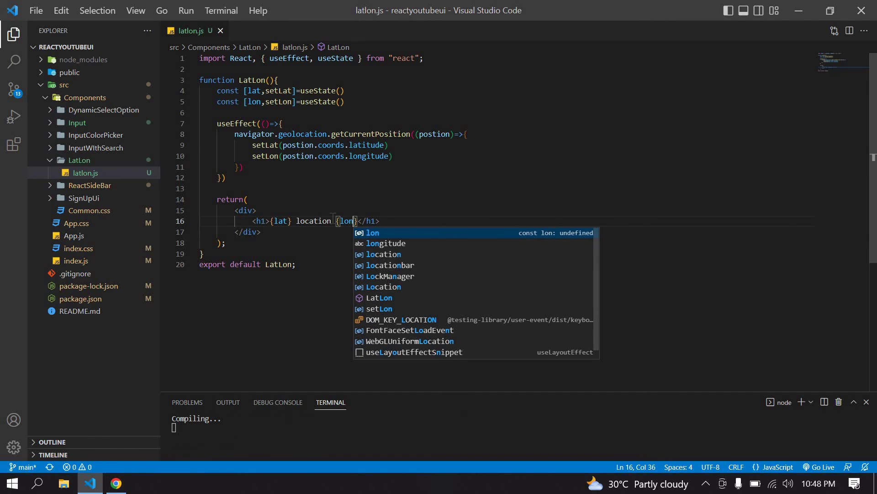
key("Escape")
left_click(414, 232)
key("alt+Tab")
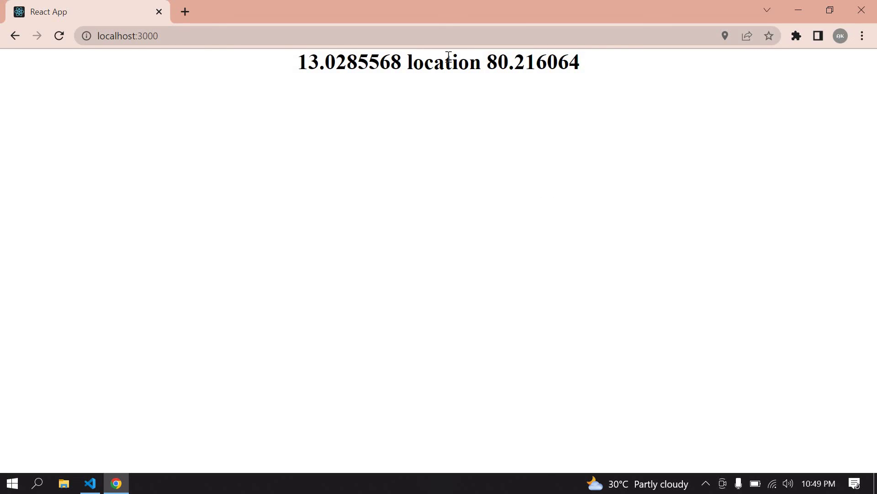
triple_click(284, 61)
left_click(316, 110)
left_click_drag(298, 63, 594, 66)
left_click(384, 72)
triple_click(631, 72)
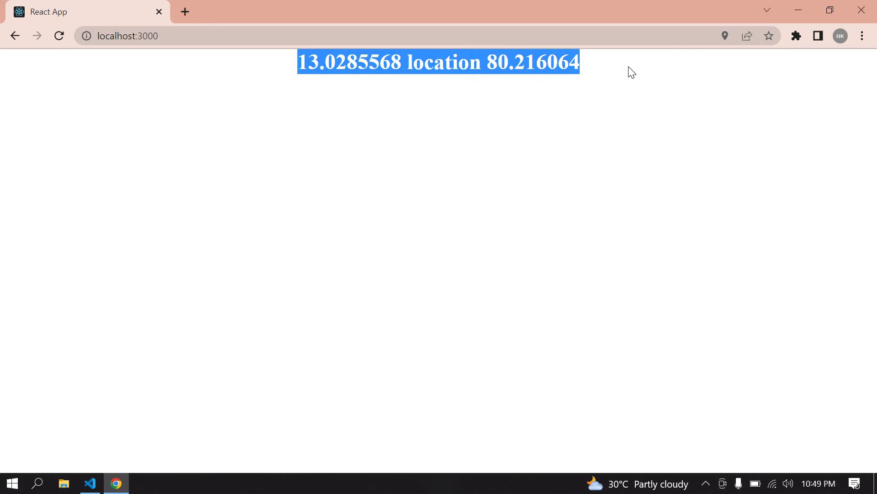
left_click(632, 72)
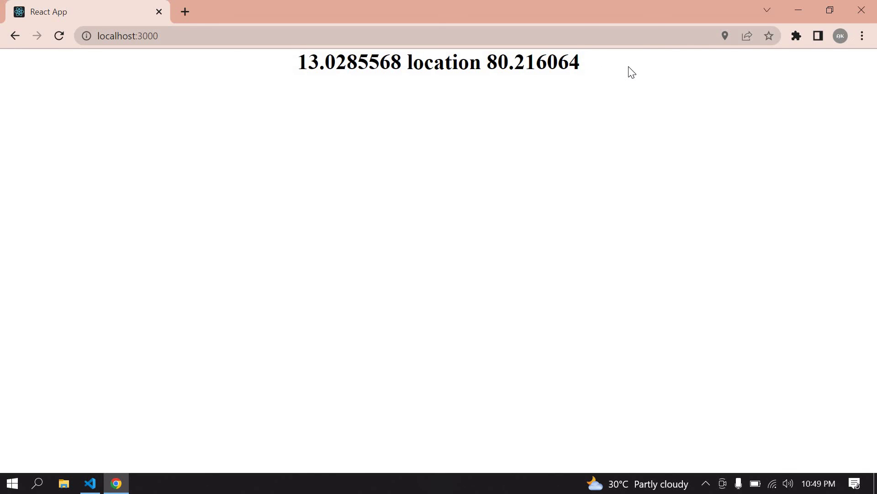